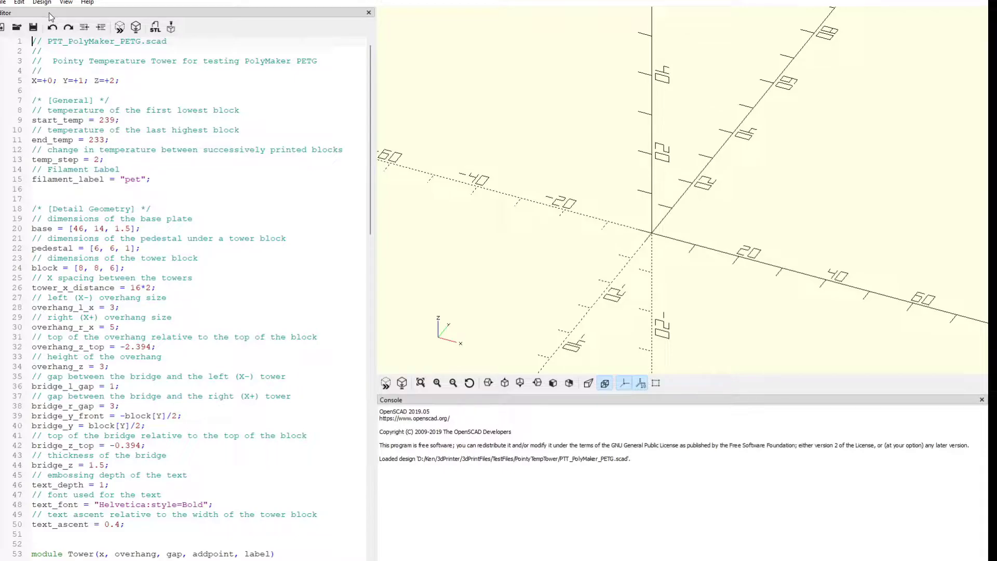
- Preview the PETG tower and inspect its 239, 237, 235, 233 blocks and 'pet' label
left_click(120, 29)
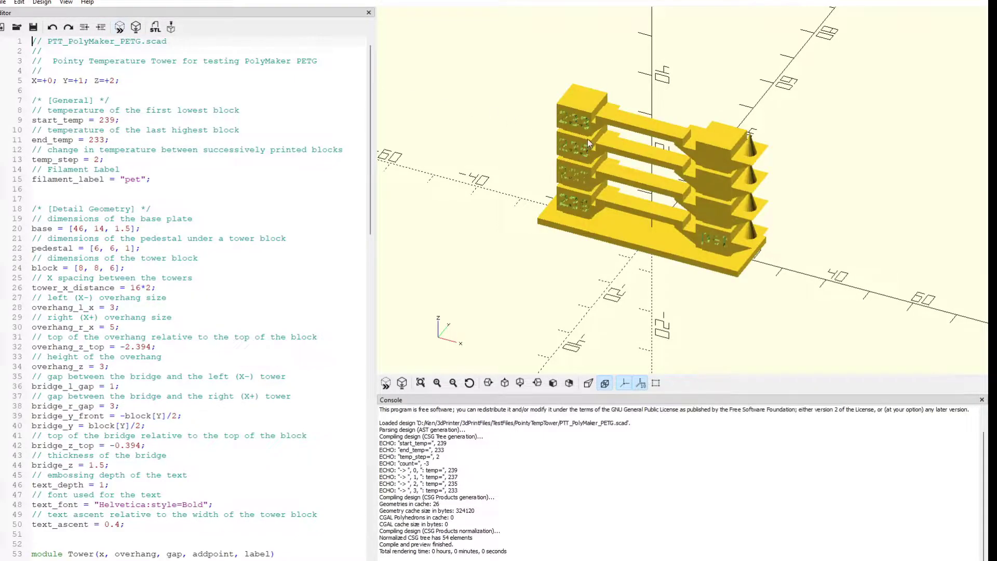
left_click_drag(588, 139, 596, 129)
scroll(736, 72, "up", 5)
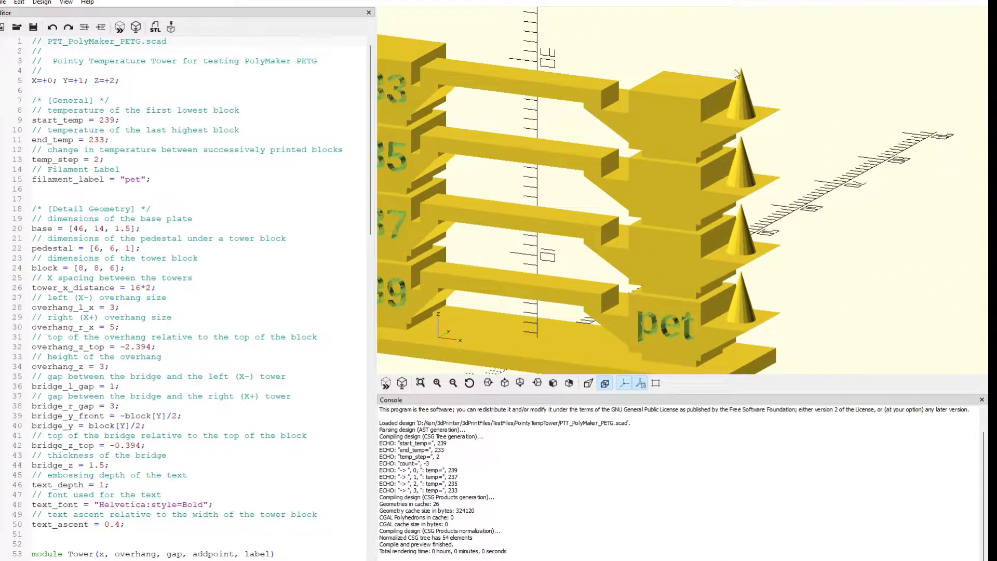
scroll(724, 139, "down", 3)
scroll(735, 155, "up", 3)
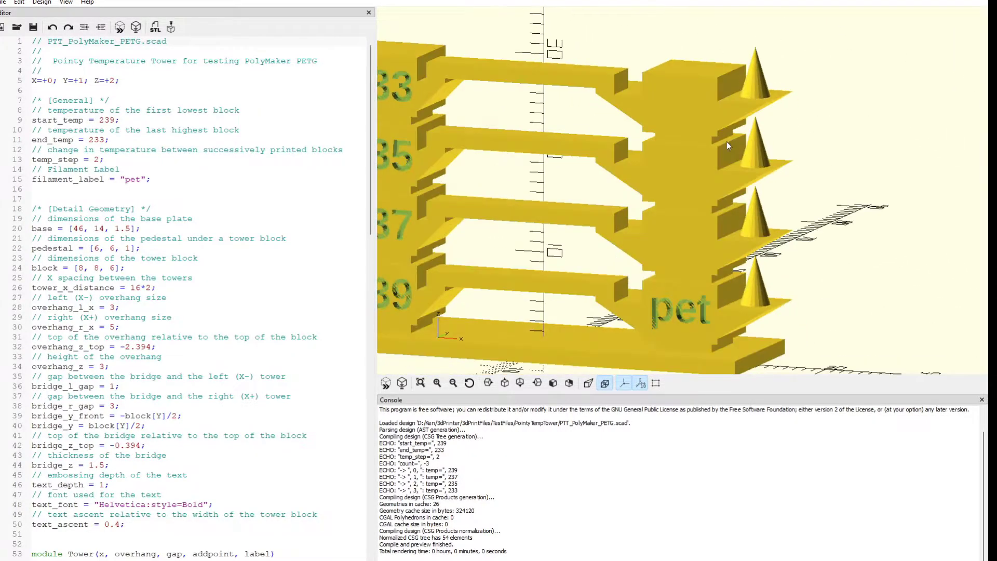
scroll(732, 166, "down", 3)
scroll(736, 170, "up", 3)
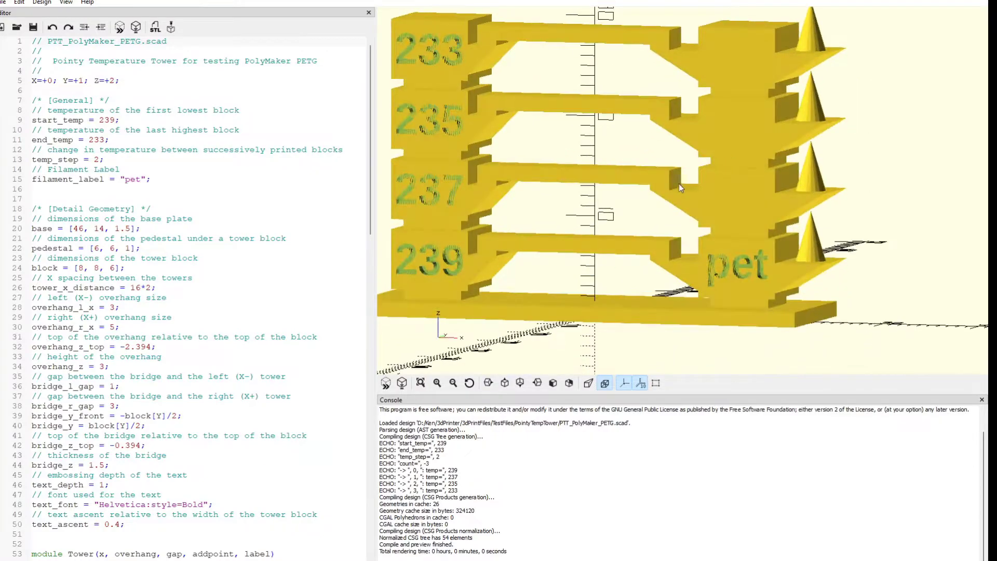
left_click_drag(679, 183, 643, 173)
left_click_drag(585, 139, 590, 168)
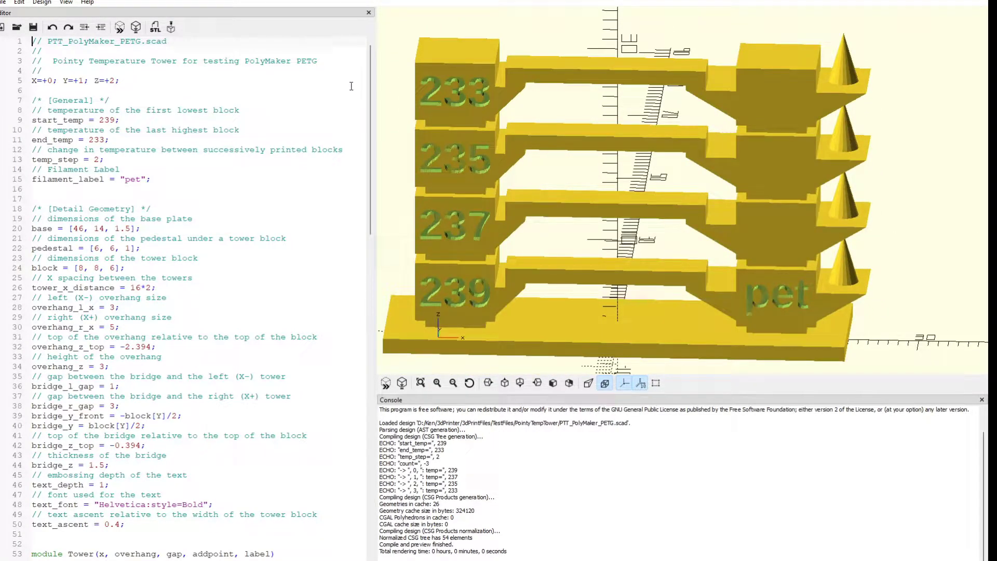
- Render the tower with F6 and orbit around the finished six-volume mesh
left_click(136, 29)
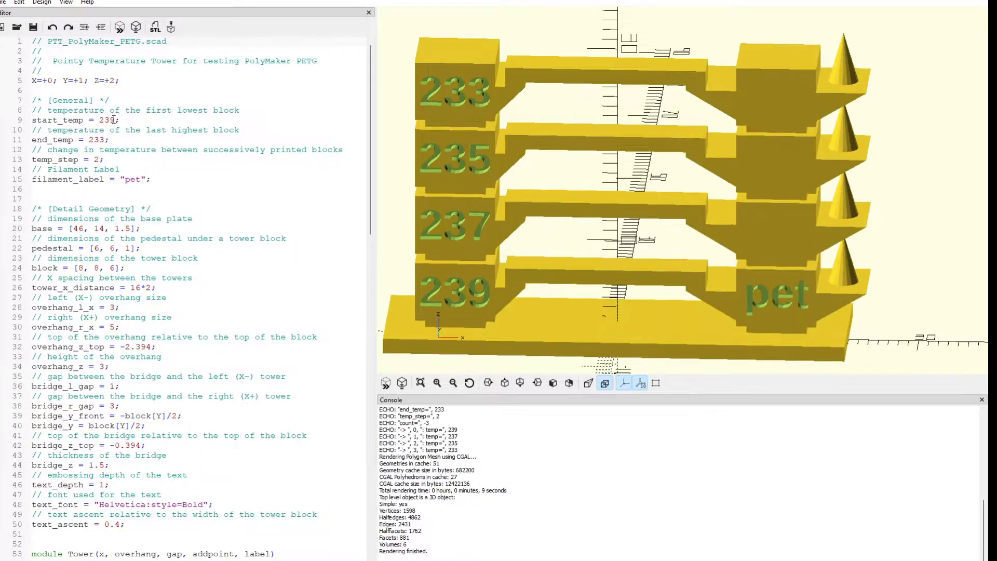
left_click_drag(434, 198, 560, 209)
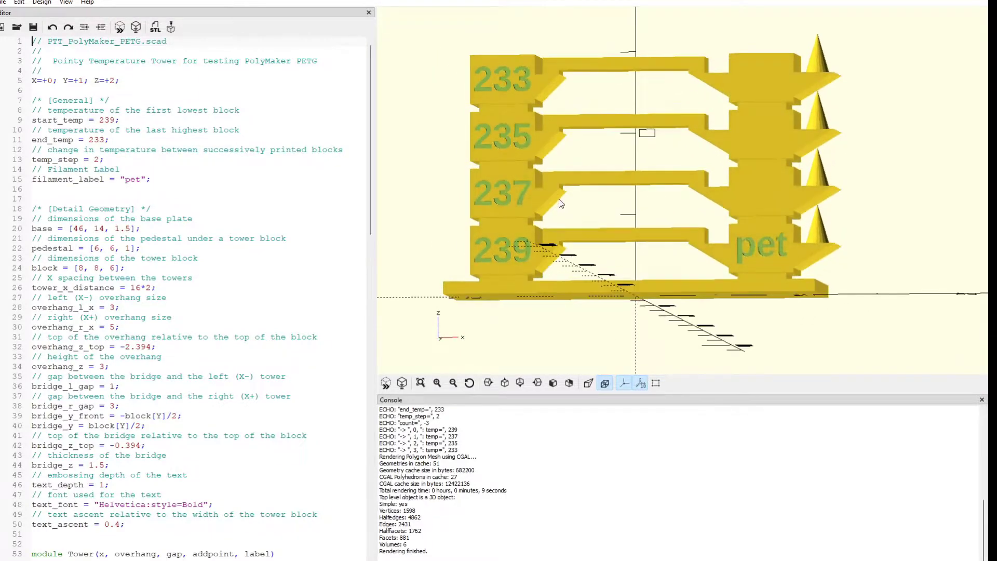
left_click_drag(559, 200, 560, 206)
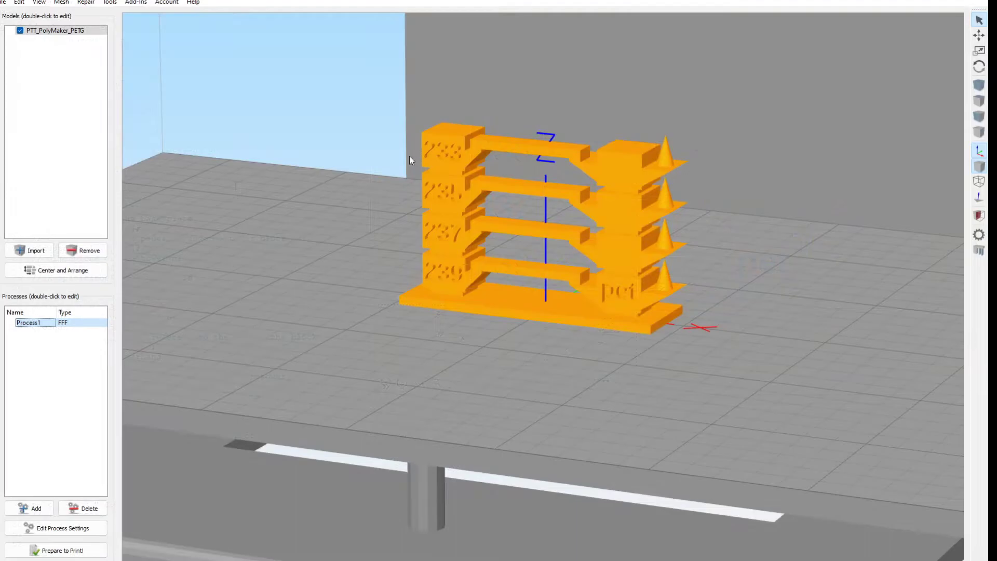
- Check Process1 temperatures: bed 65 °C at layer 1, extruder 239 down to 233 across layers 1–123
mouse_move(446, 146)
left_mouse_down()
mouse_move(472, 132)
mouse_move(436, 139)
left_mouse_up()
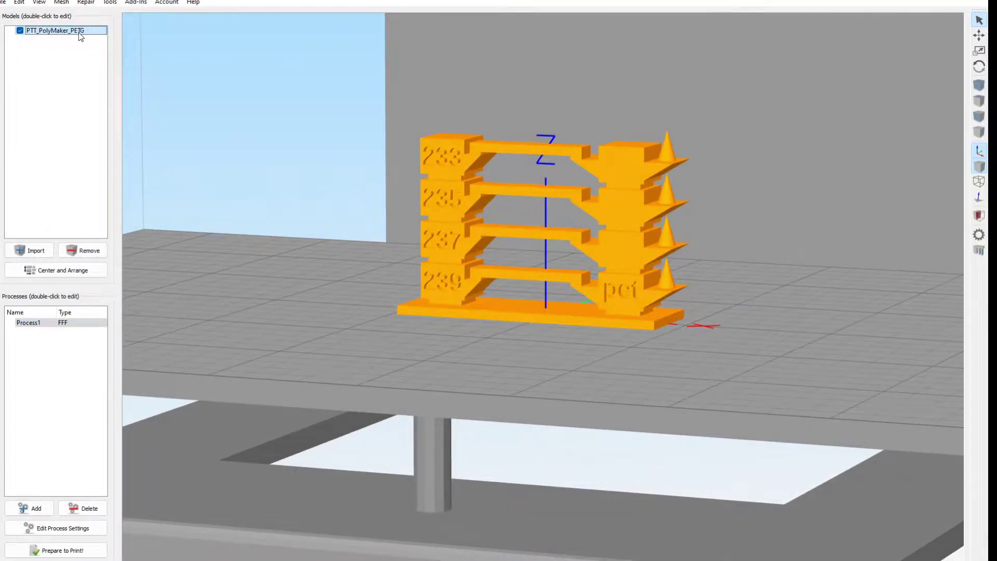
double_click(43, 322)
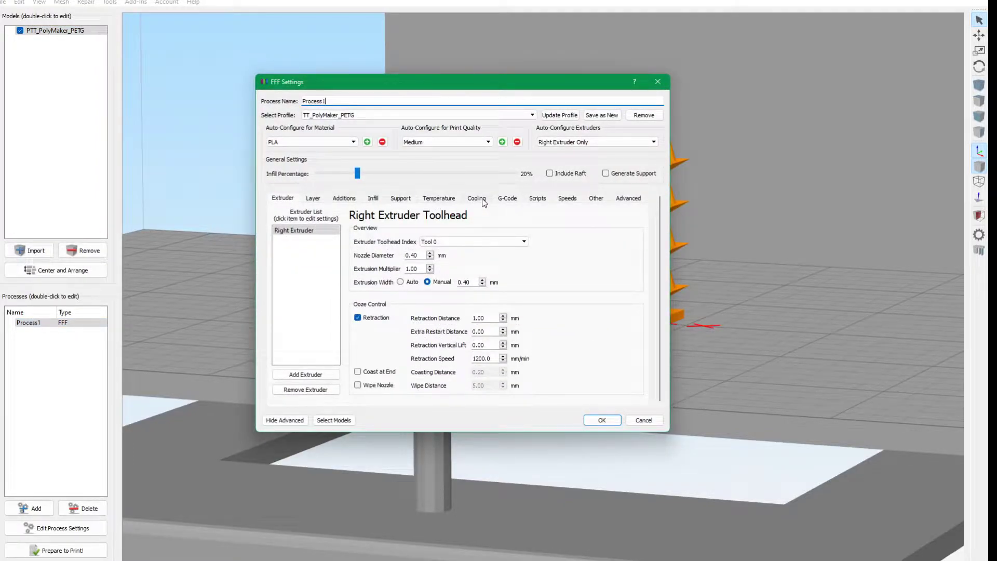
left_click(450, 200)
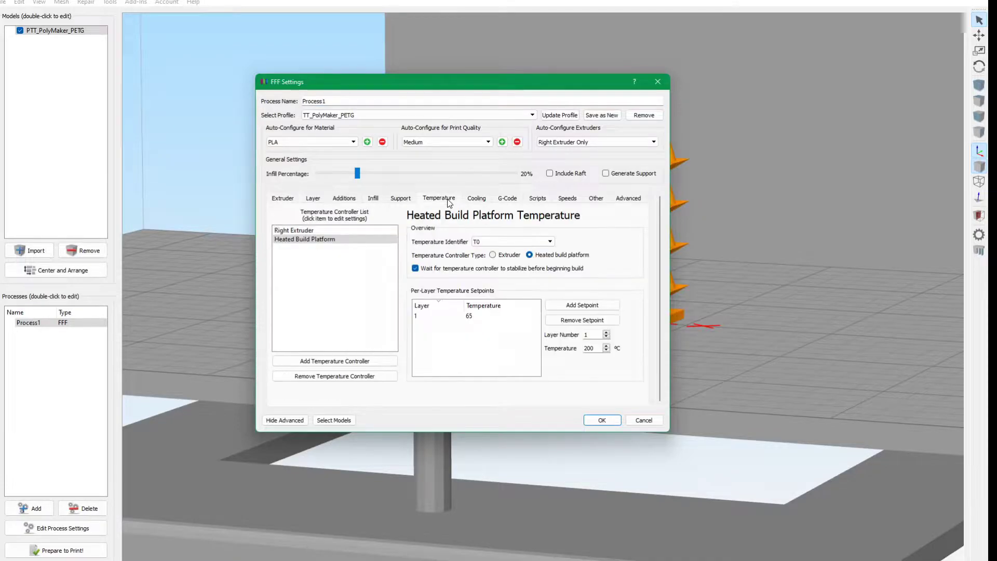
left_click(477, 316)
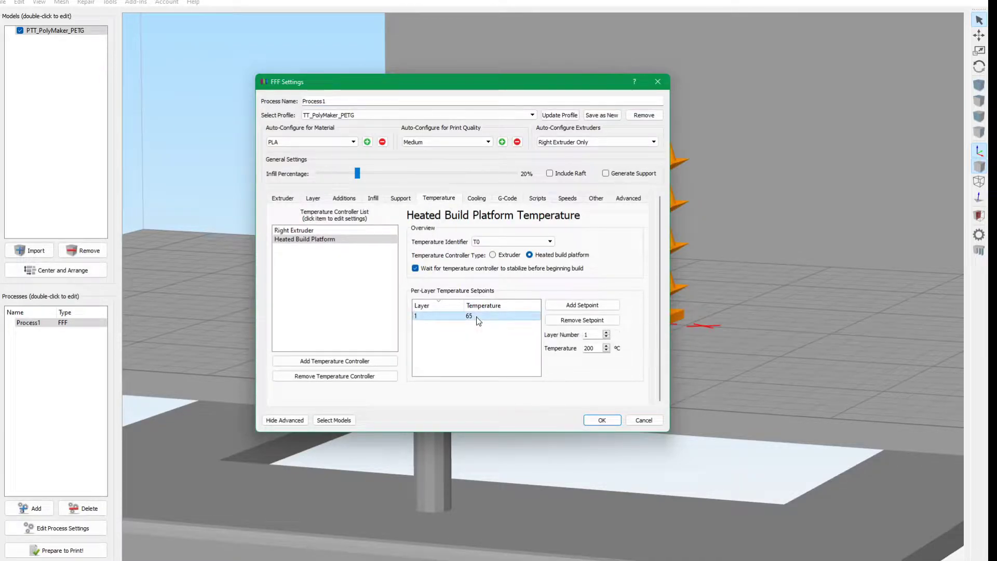
left_click(345, 231)
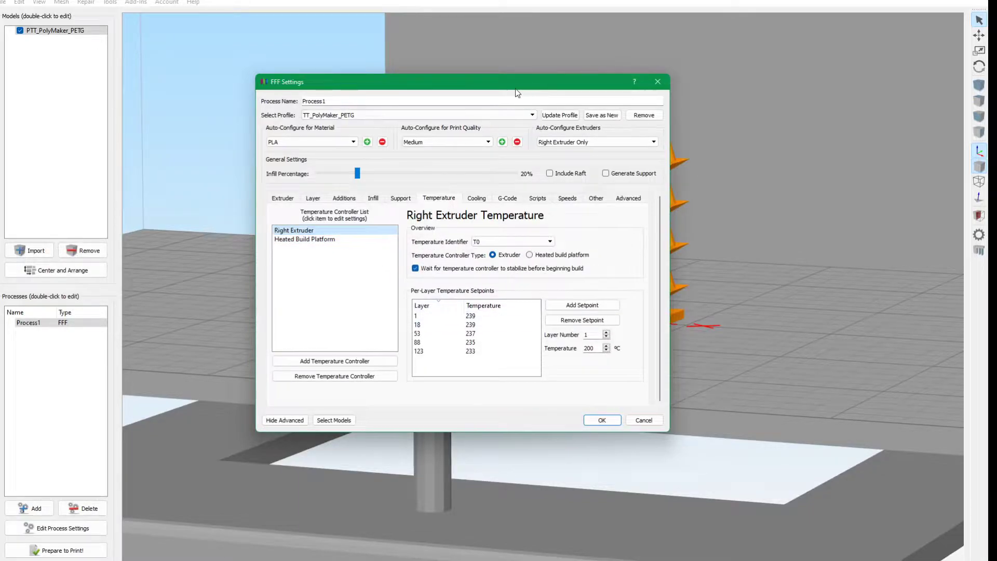
left_click_drag(515, 89, 239, 67)
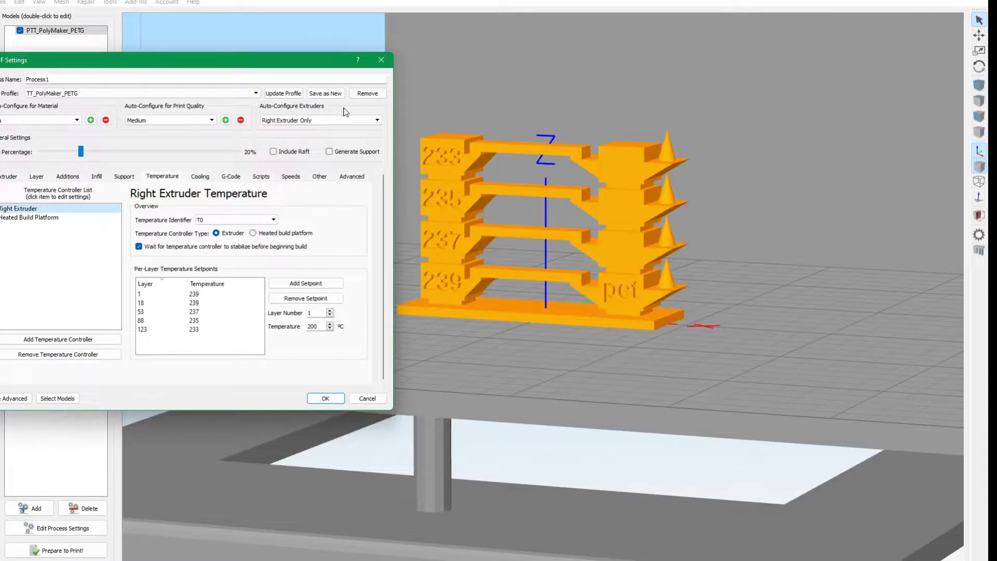
left_click_drag(294, 66, 471, 92)
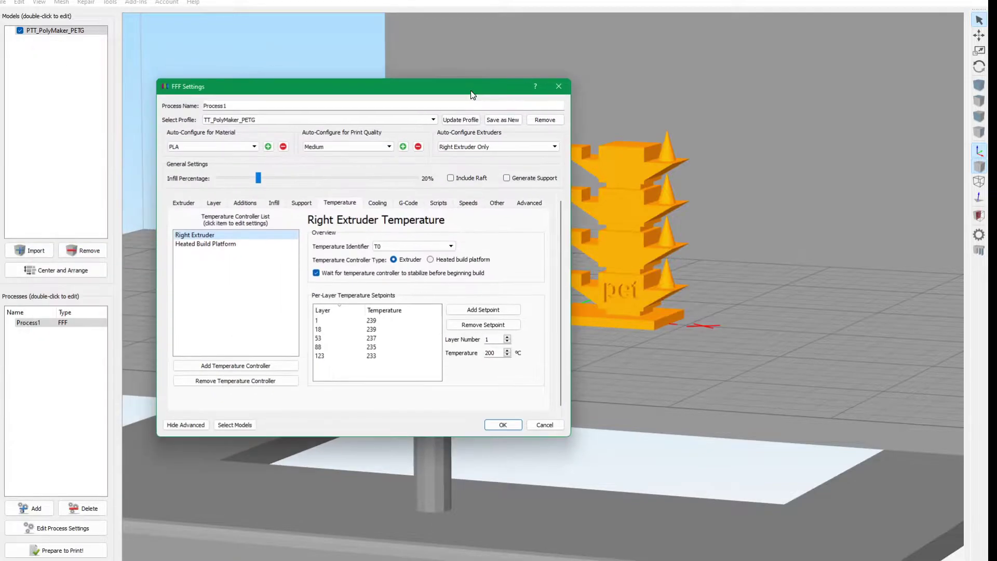
left_click(509, 426)
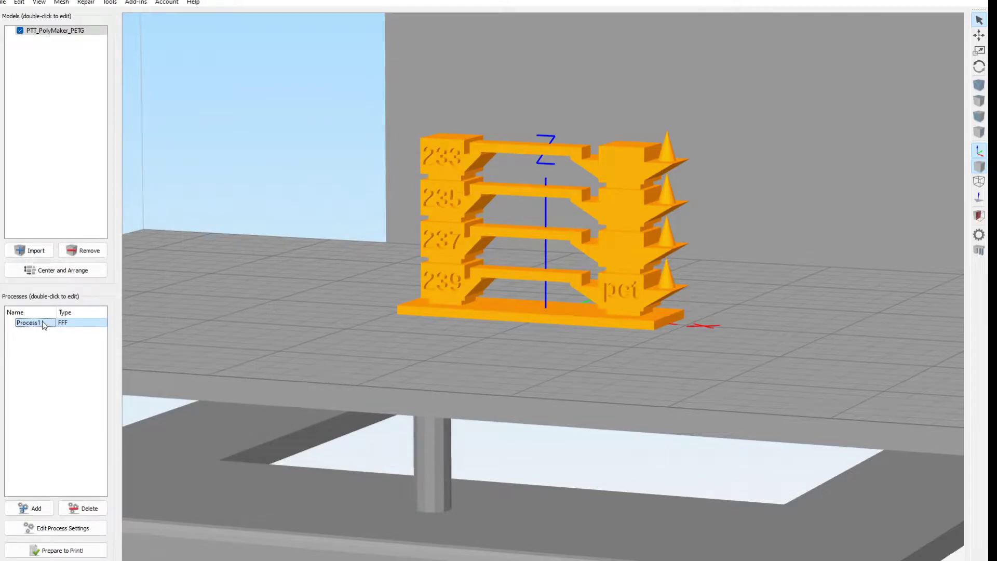
double_click(44, 324)
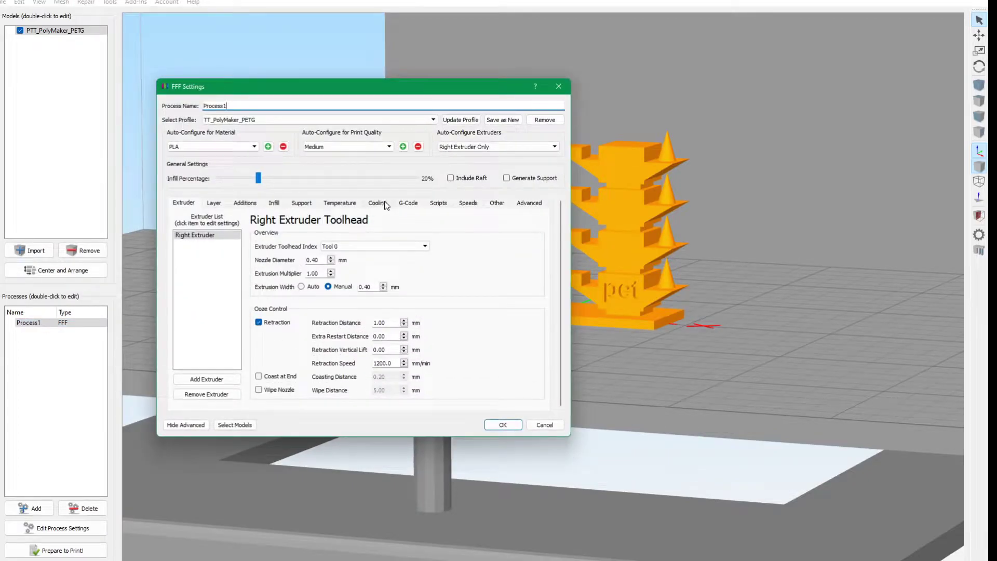
left_click(379, 204)
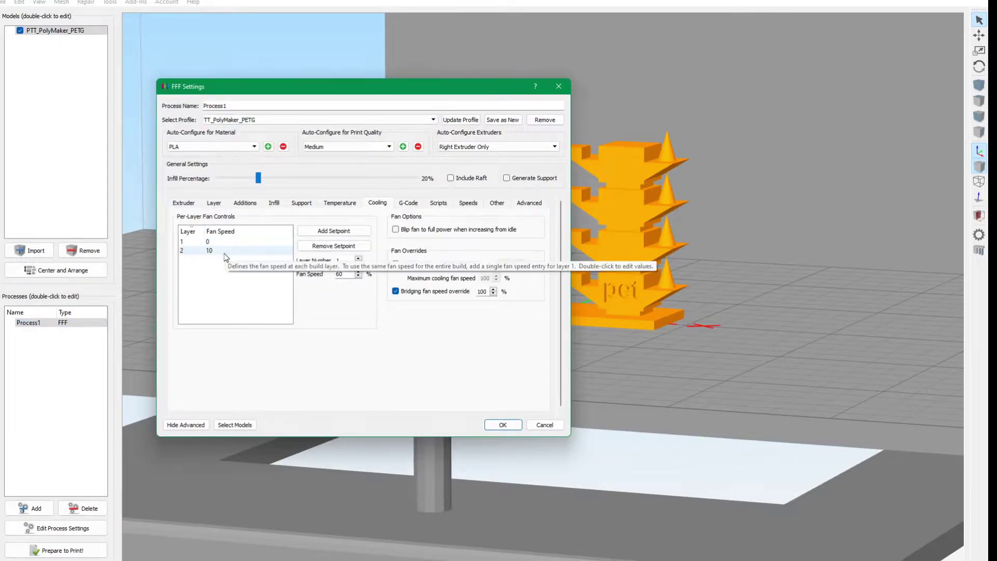
left_click_drag(338, 90, 265, 59)
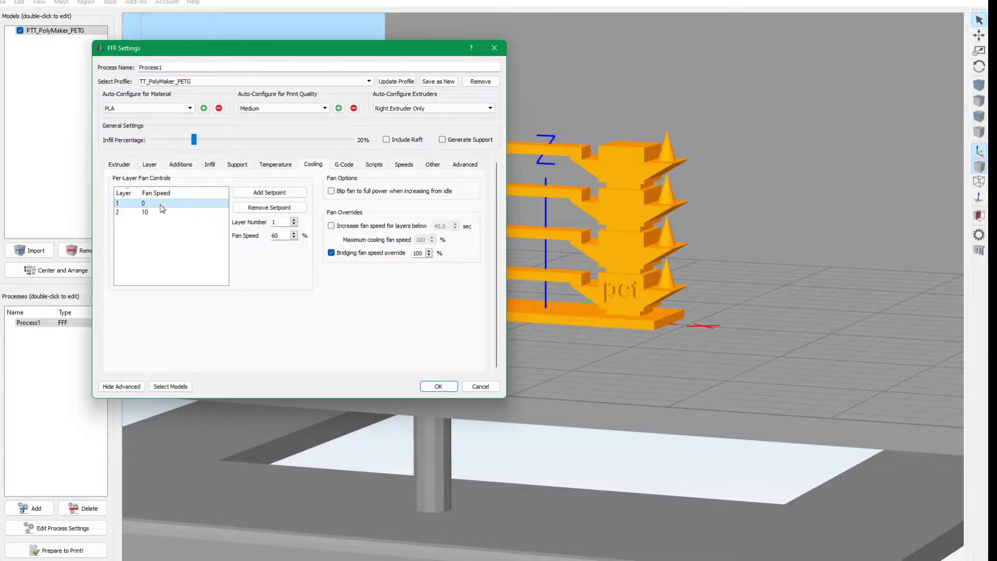
left_click(437, 387)
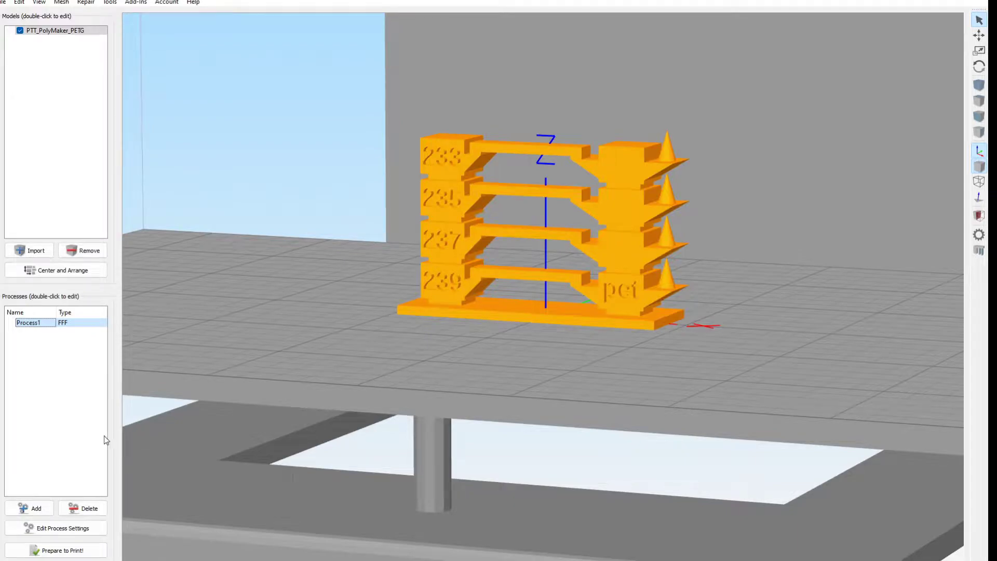
left_click(63, 552)
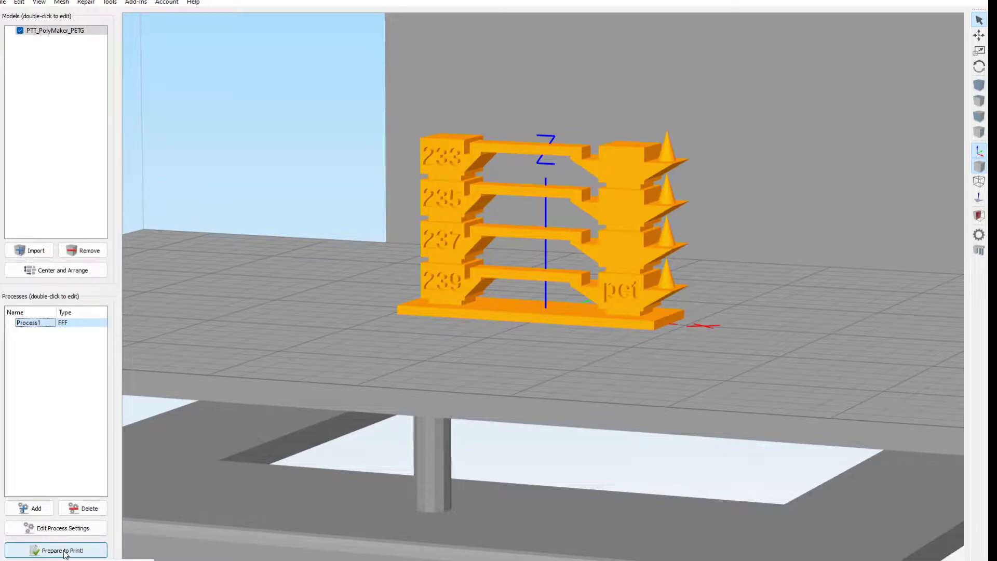
- Slice the tower and orbit around the 46-minute, 4.91 g toolpath preview
left_click(64, 551)
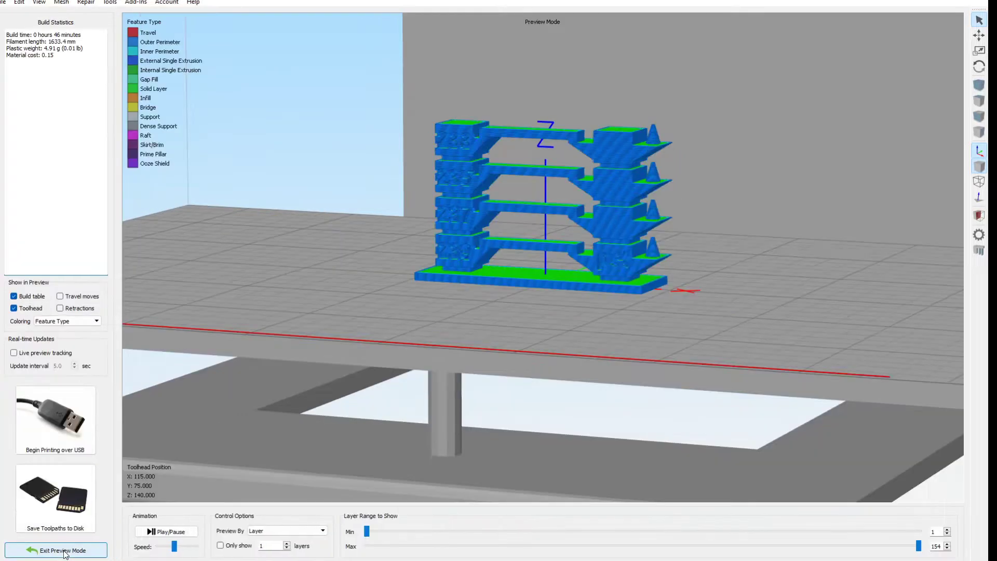
left_click_drag(407, 280, 432, 244)
scroll(412, 239, "up", 2)
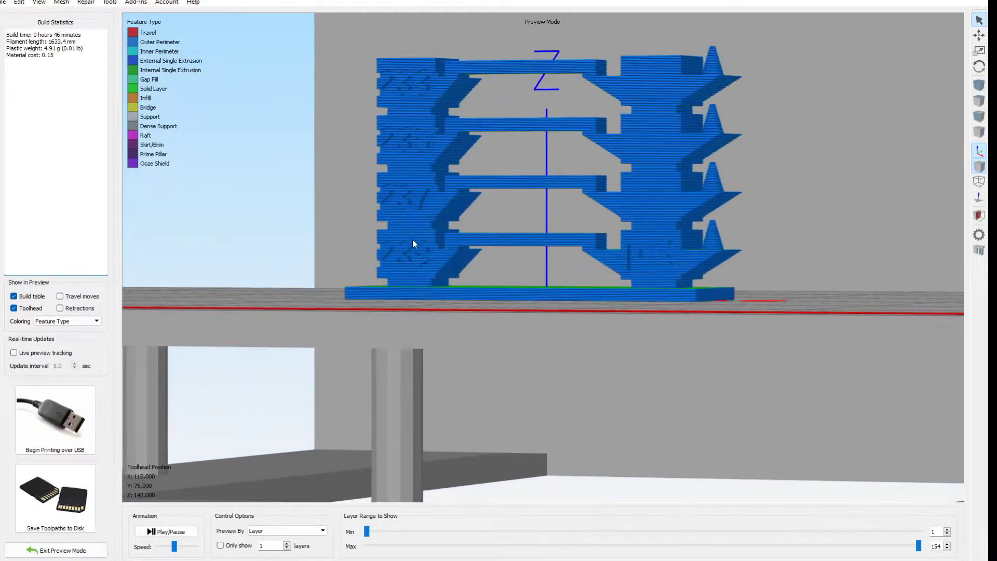
left_click_drag(327, 114, 332, 159)
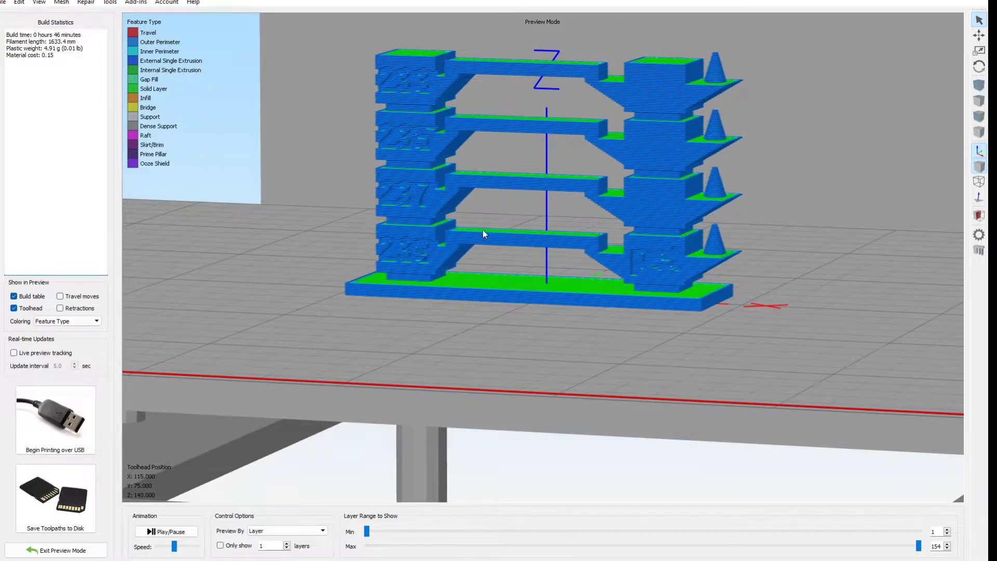
scroll(482, 234, "down", 3)
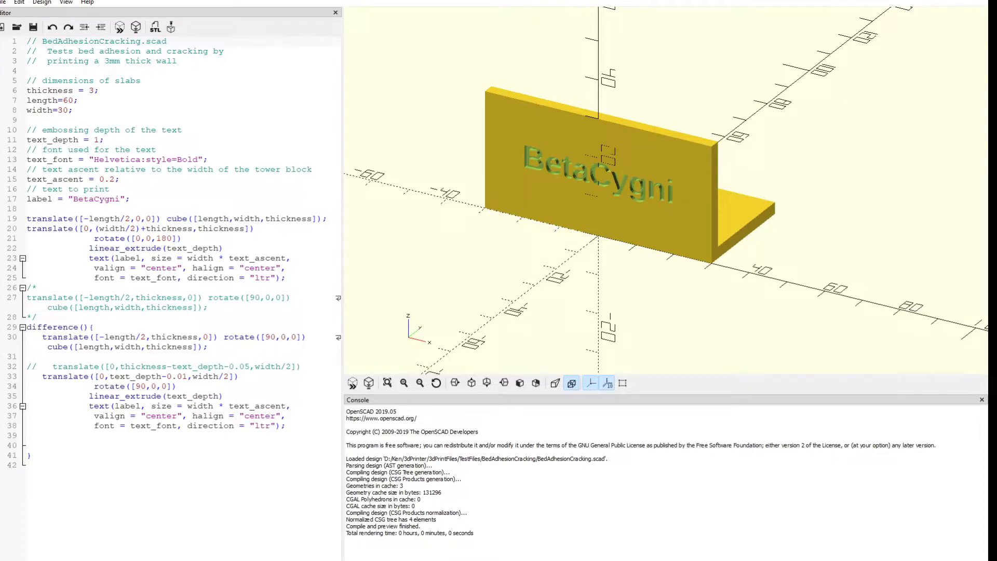
- Inspect the L-shaped adhesion test from several angles, then render it to view the BetaCygni text
left_click_drag(528, 193, 500, 185)
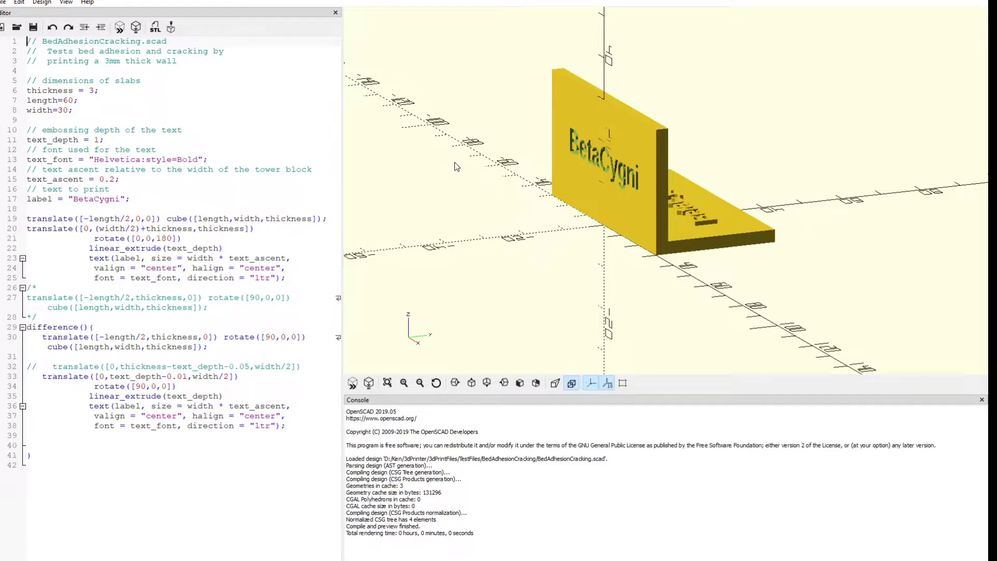
left_click_drag(698, 111, 570, 194)
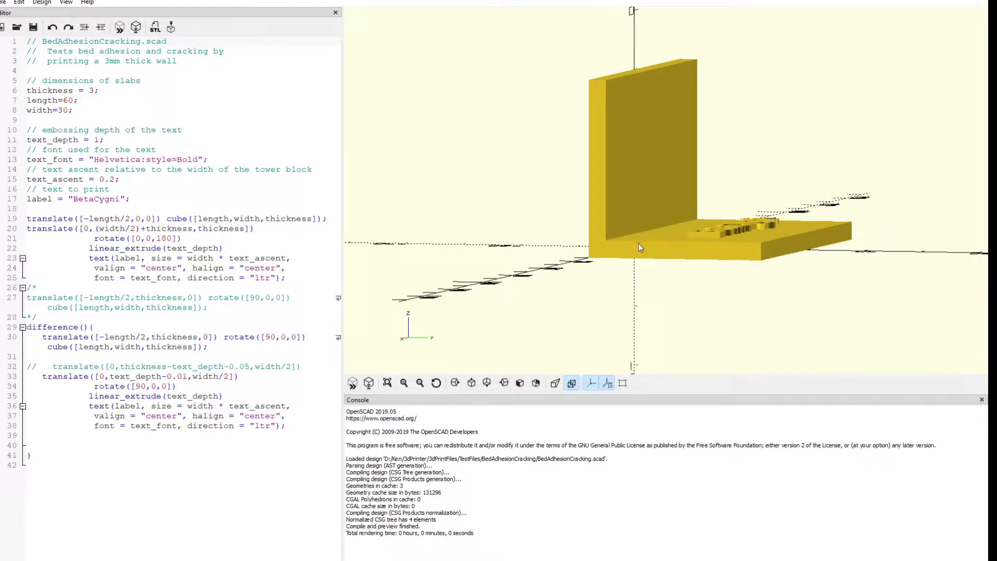
left_click_drag(602, 240, 650, 126)
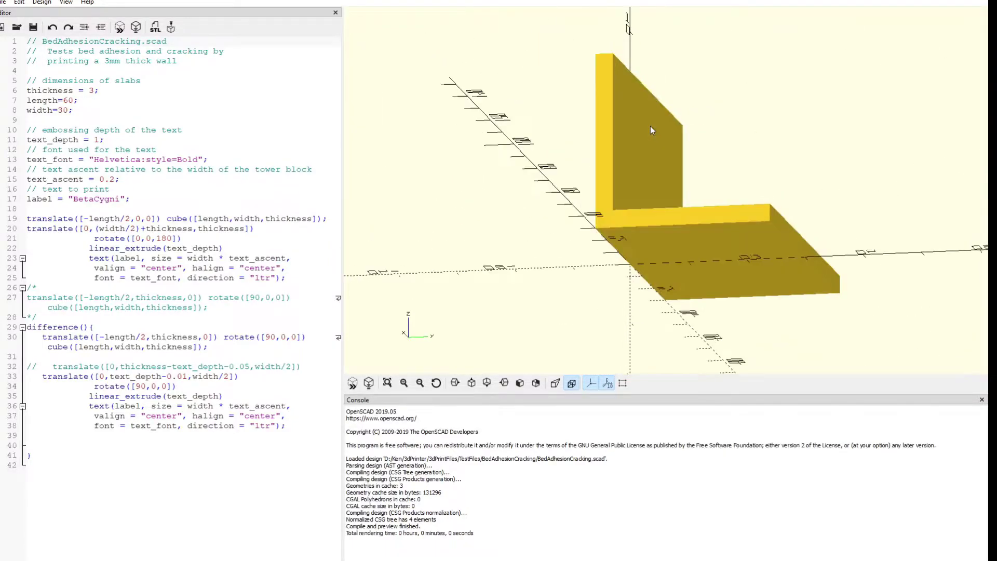
left_click_drag(503, 187, 557, 208)
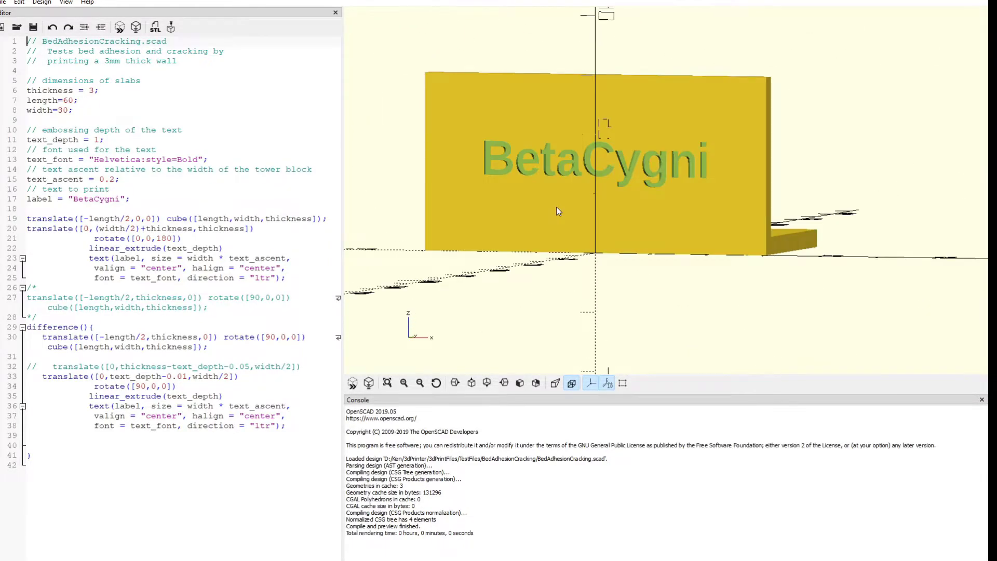
left_click_drag(651, 181, 647, 233)
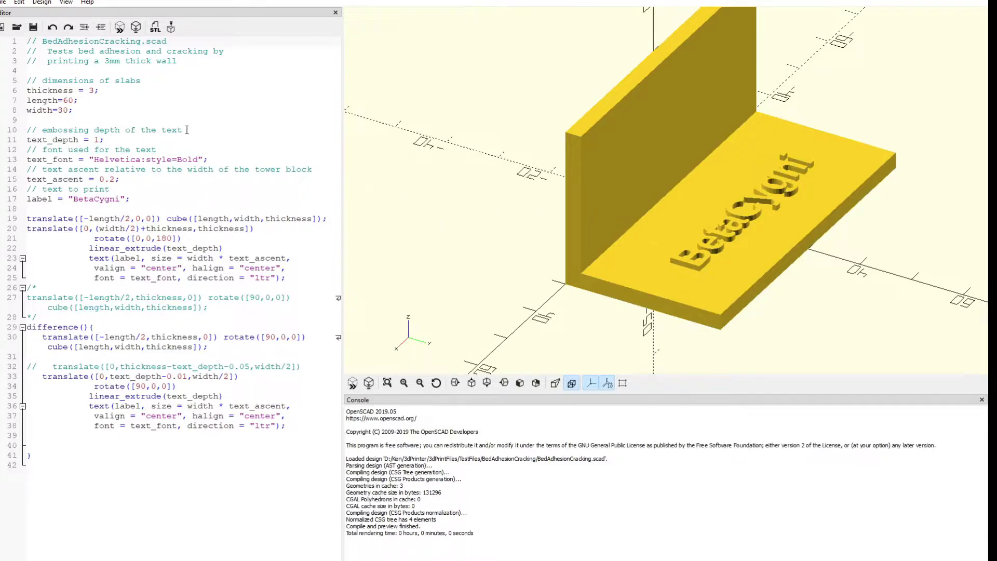
left_click(136, 27)
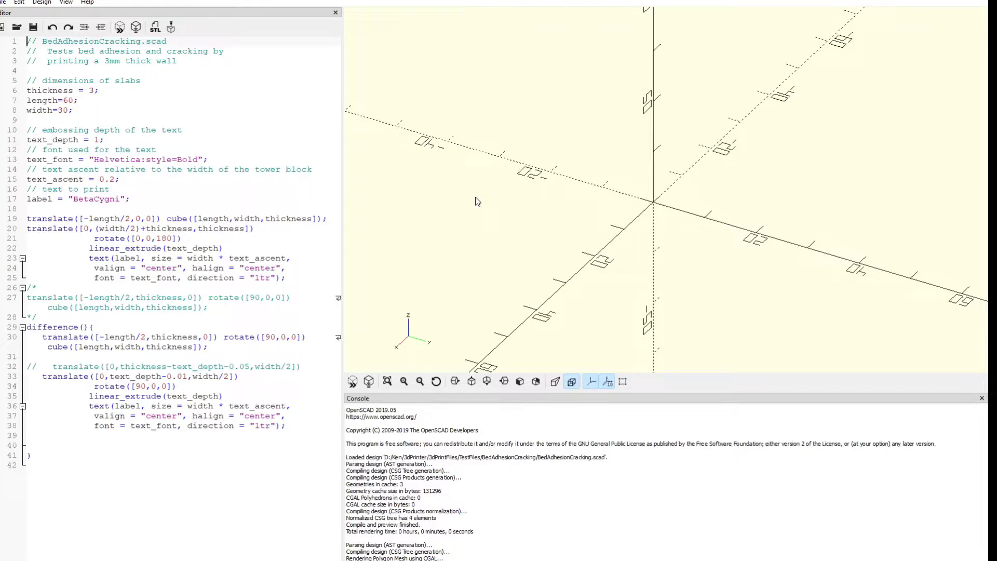
left_click_drag(550, 189, 550, 164)
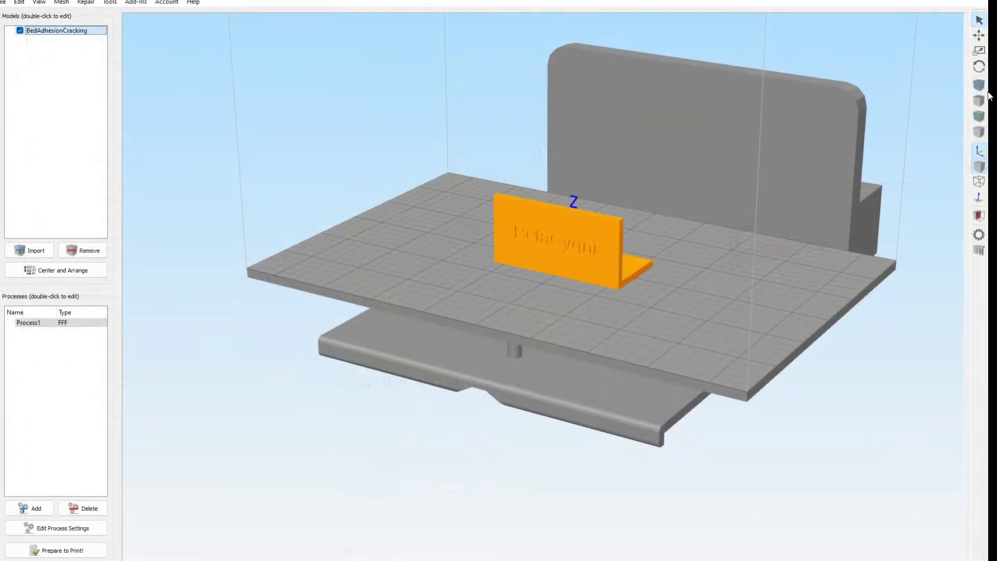
- Review the adhesion test's PETG process: extruder at 239 °C, fan speeds, extruder and retraction settings
left_click_drag(548, 242, 479, 254)
double_click(52, 323)
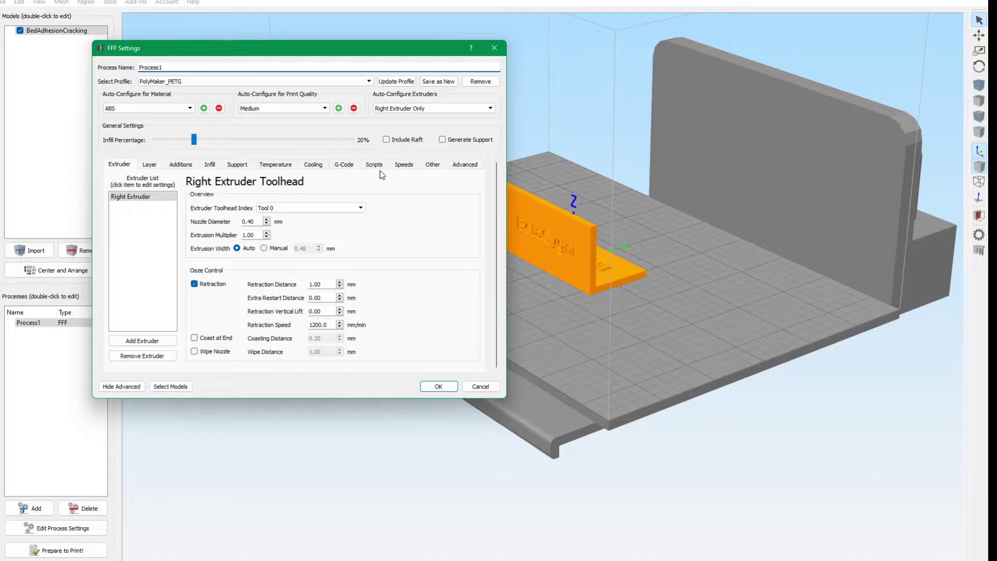
left_click(279, 165)
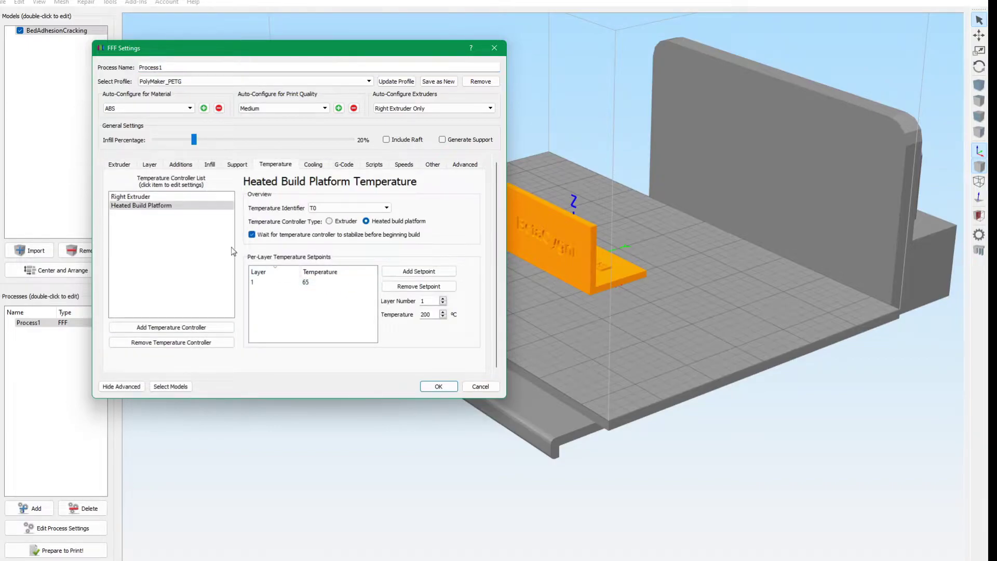
left_click(173, 196)
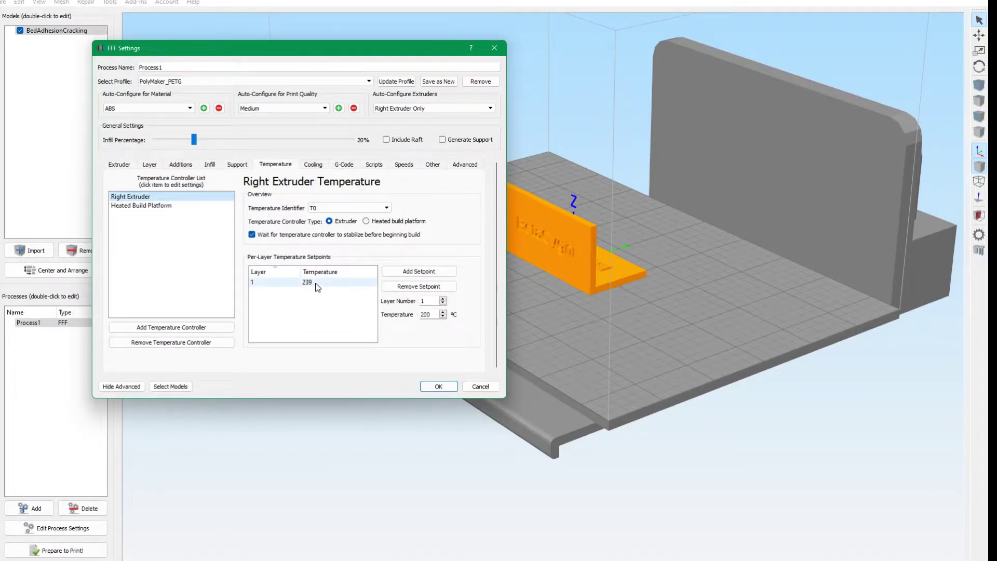
left_click(319, 165)
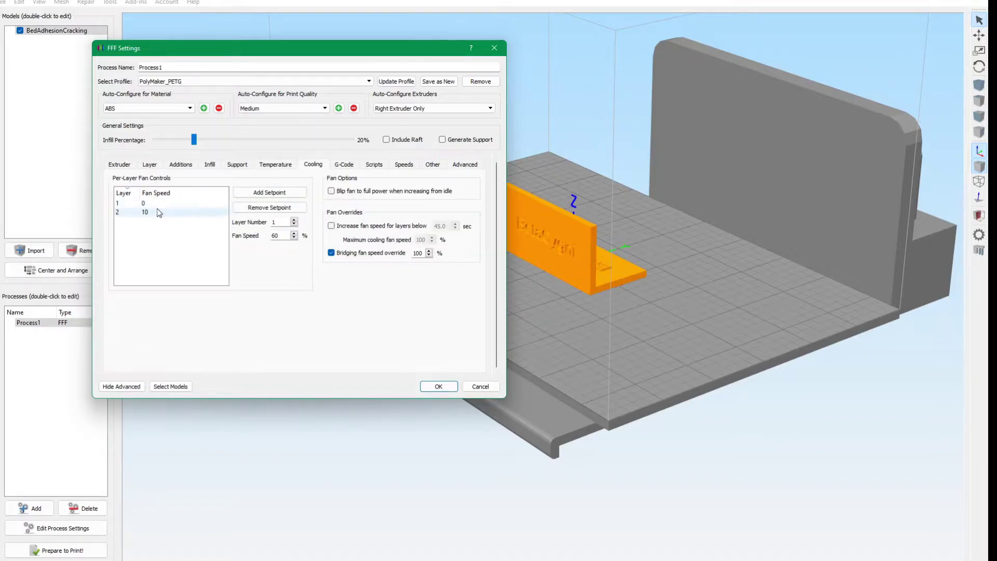
left_click(275, 166)
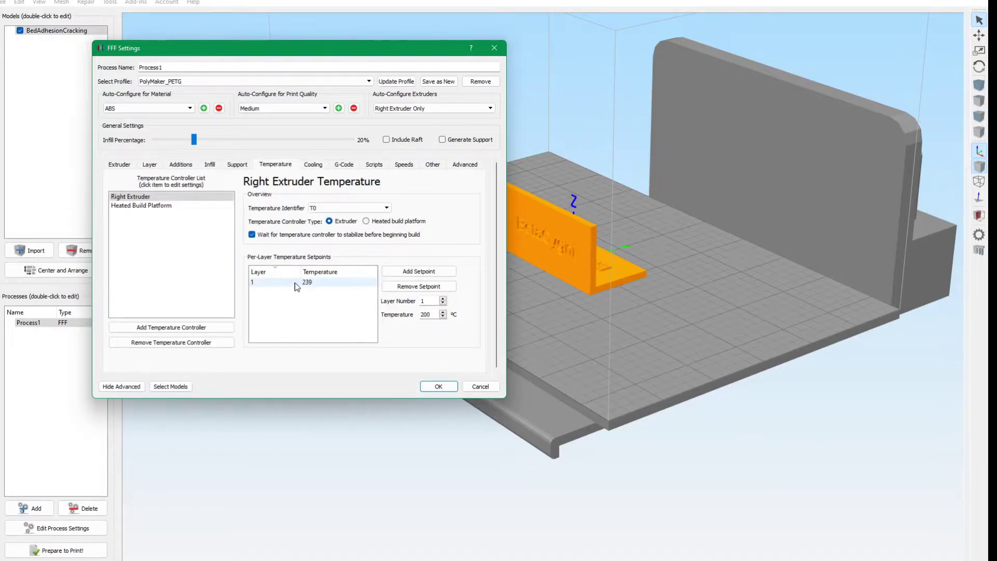
left_click(312, 165)
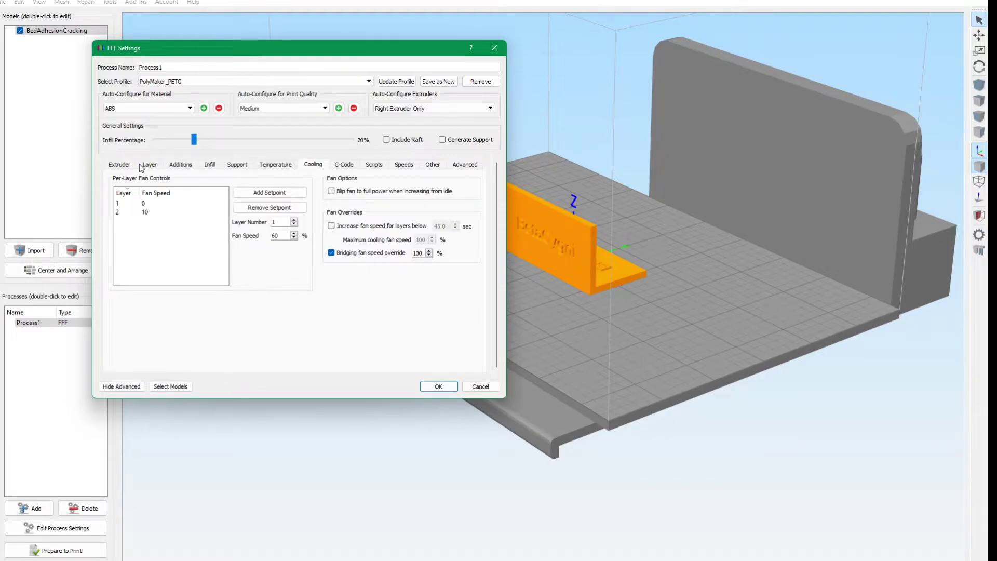
left_click(116, 165)
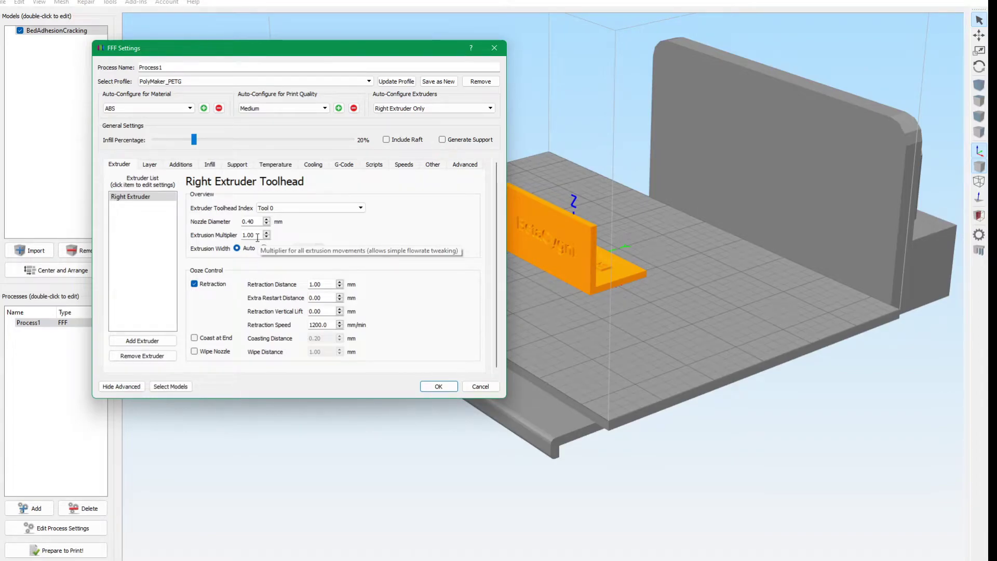
- Review the print speed settings, then close FFF Settings keeping the changes
left_click(401, 168)
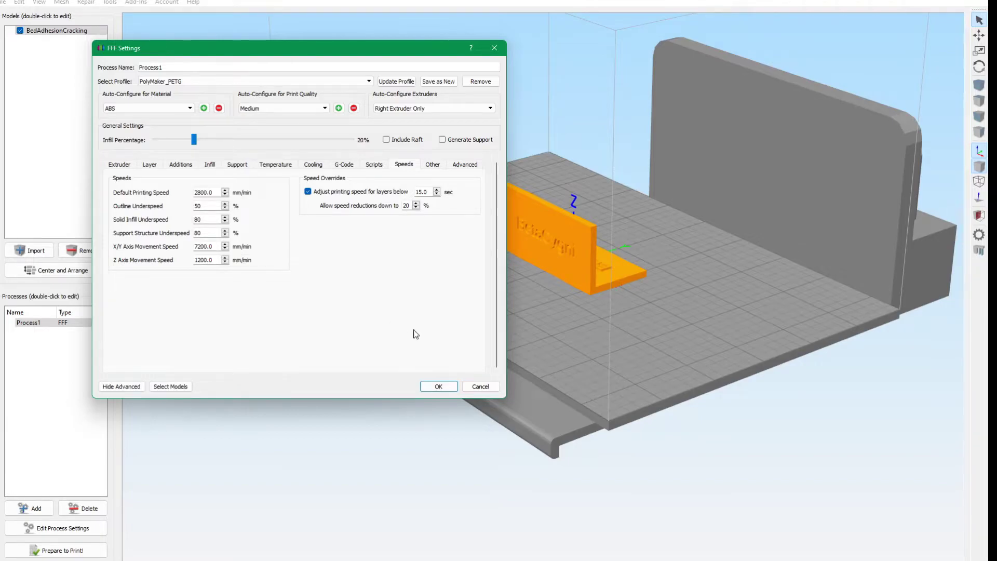
left_click(439, 387)
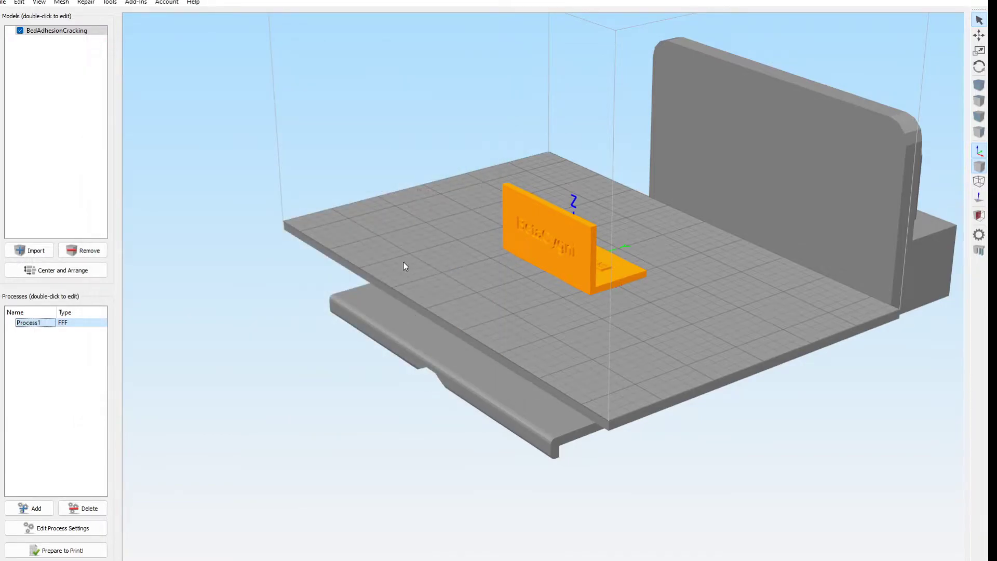
- Slice the BetaCygni test and inspect its toolpaths: 55 minutes, 3196.7 mm filament, 9.61 g
left_click(60, 550)
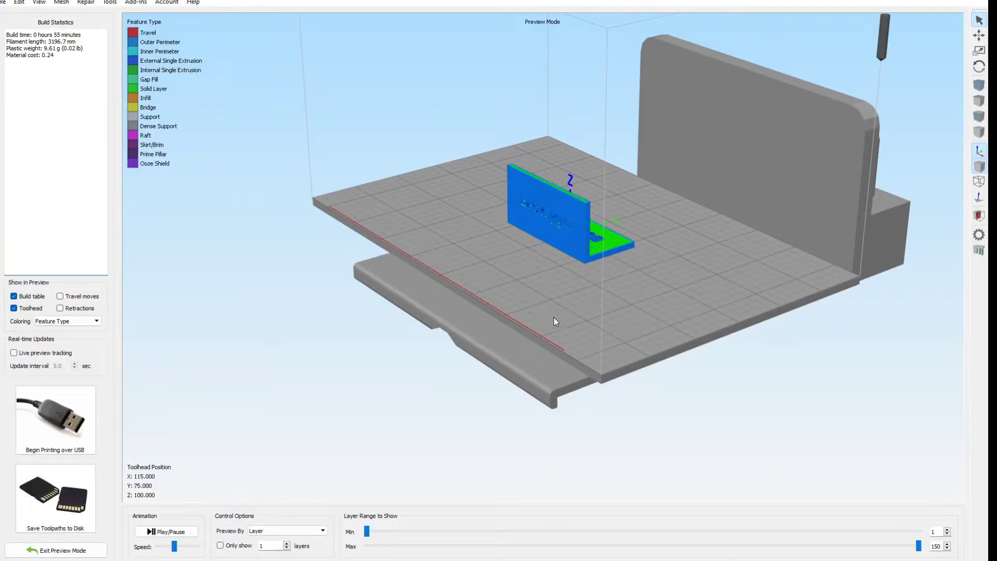
left_click_drag(554, 317, 565, 245)
scroll(565, 245, "up", 10)
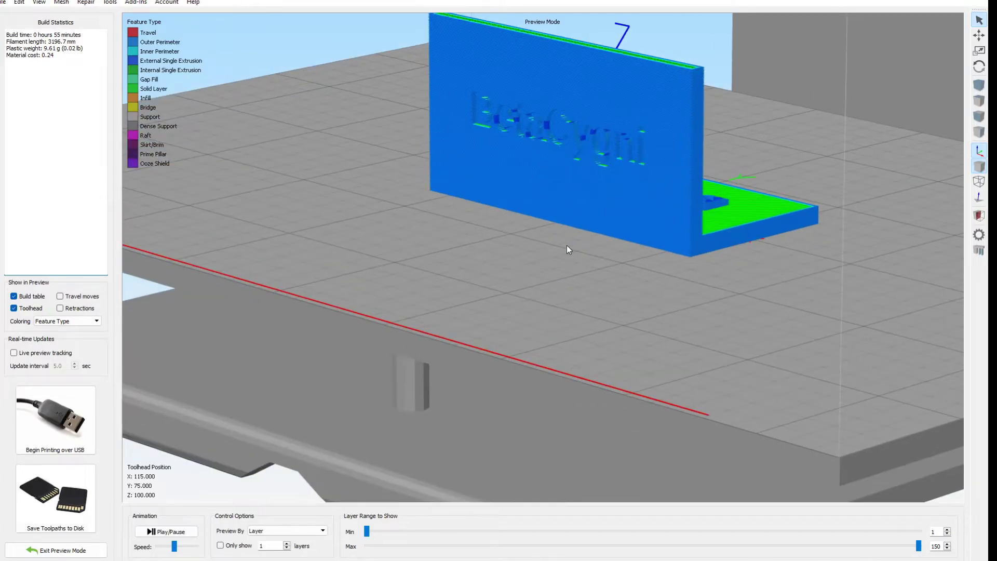
scroll(485, 265, "down", 5)
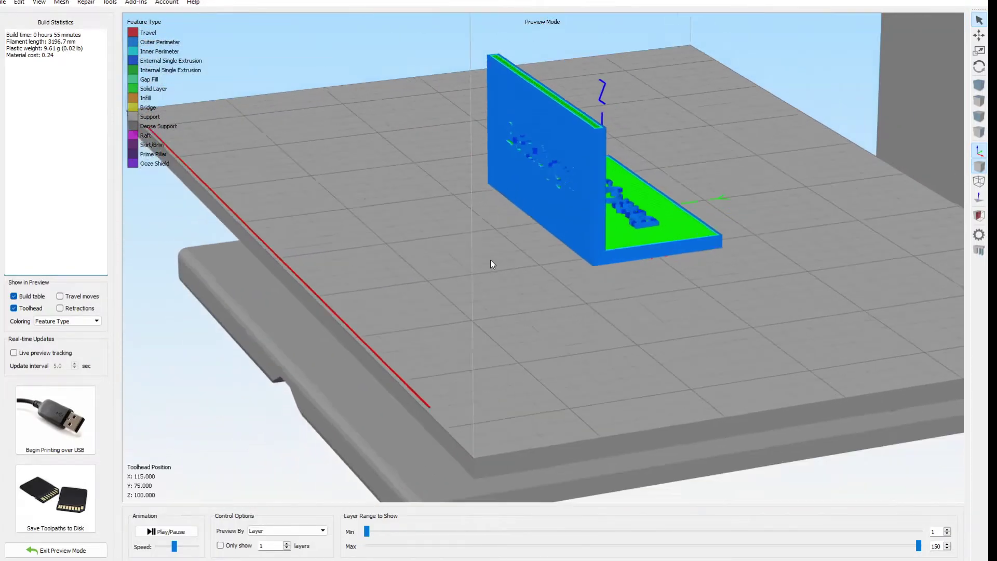